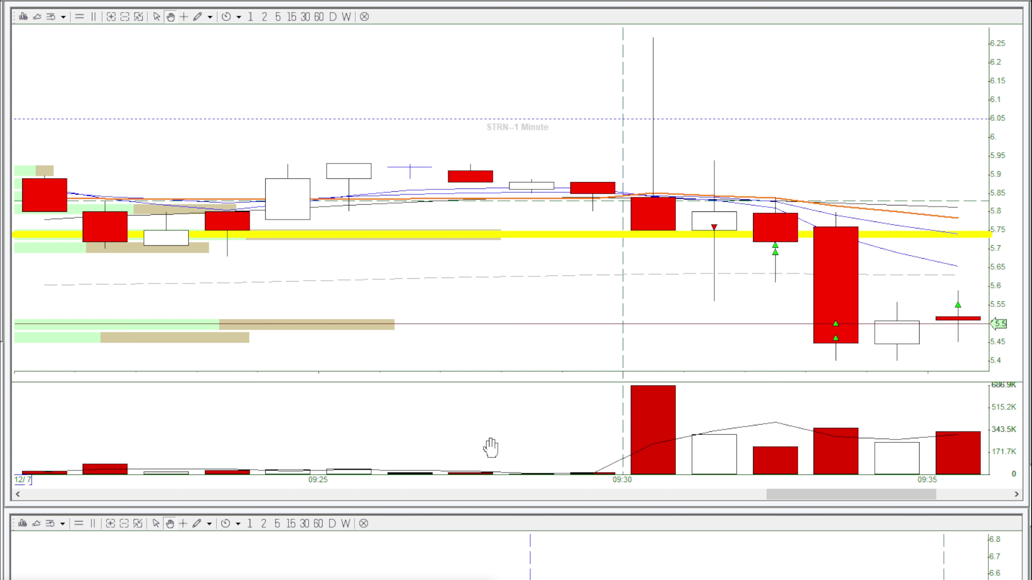
- Select the STRN 1-minute candlestick chart, with its volume bars and 5.74 level, as the active chart
left_click(507, 196)
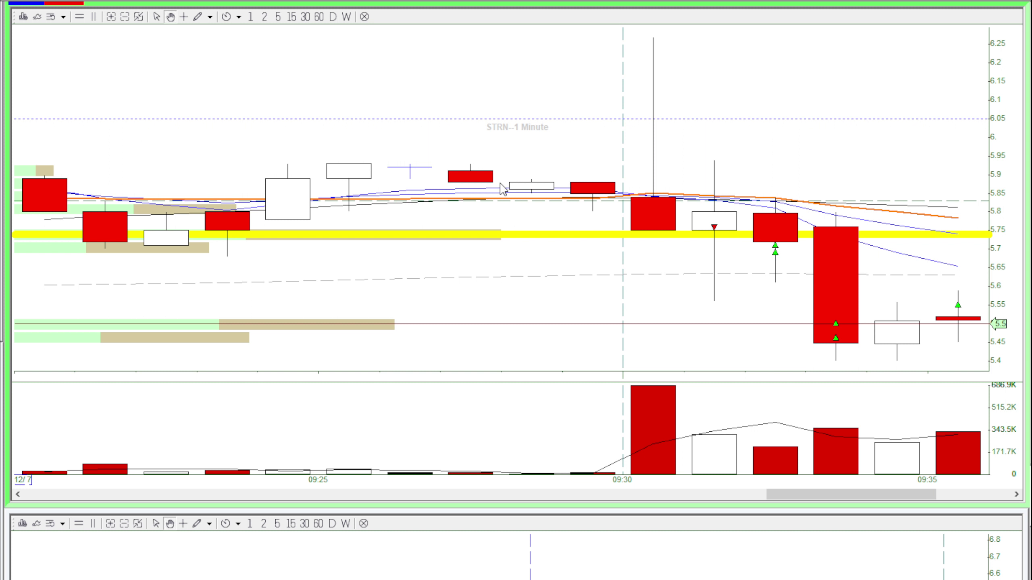